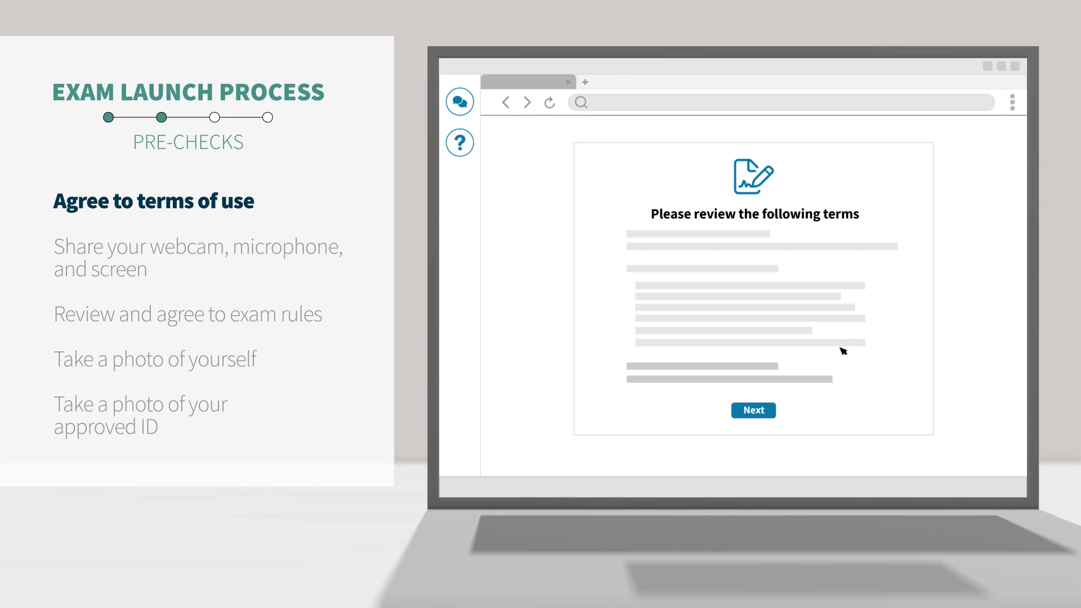
left_click(770, 419)
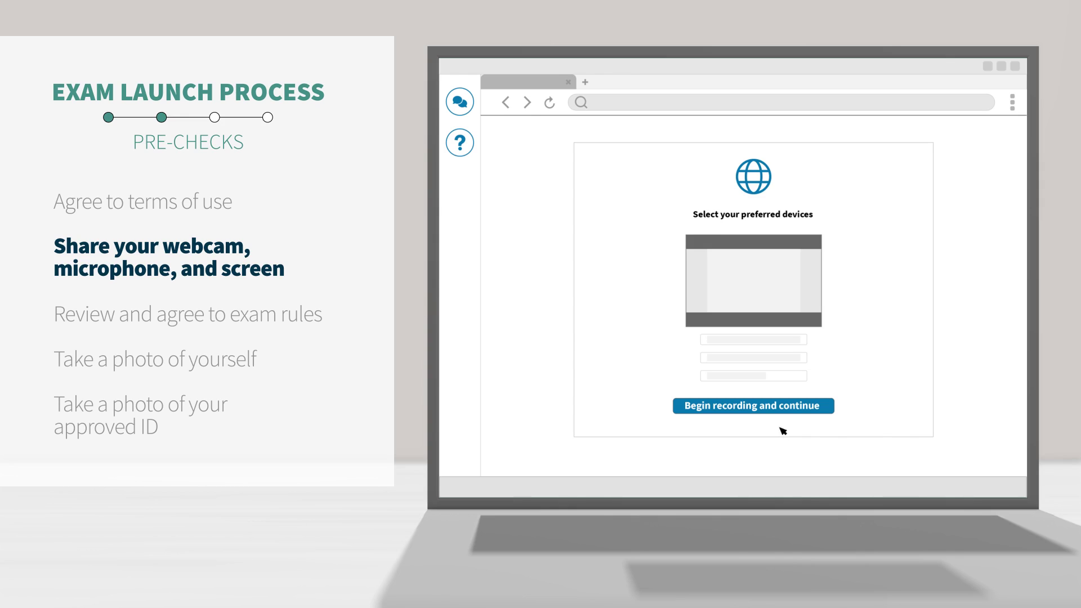
left_click(782, 414)
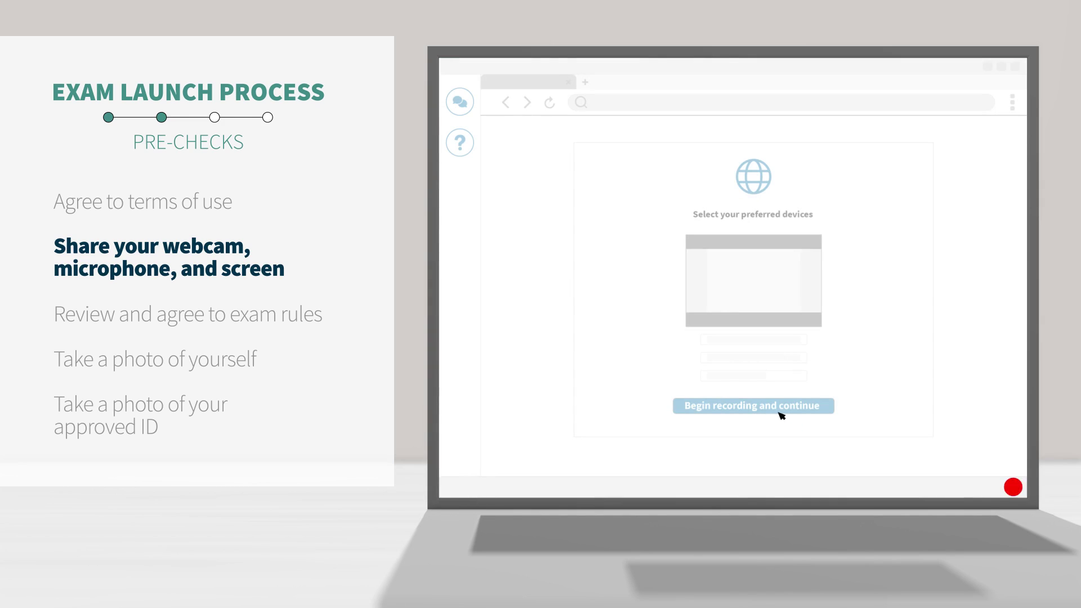